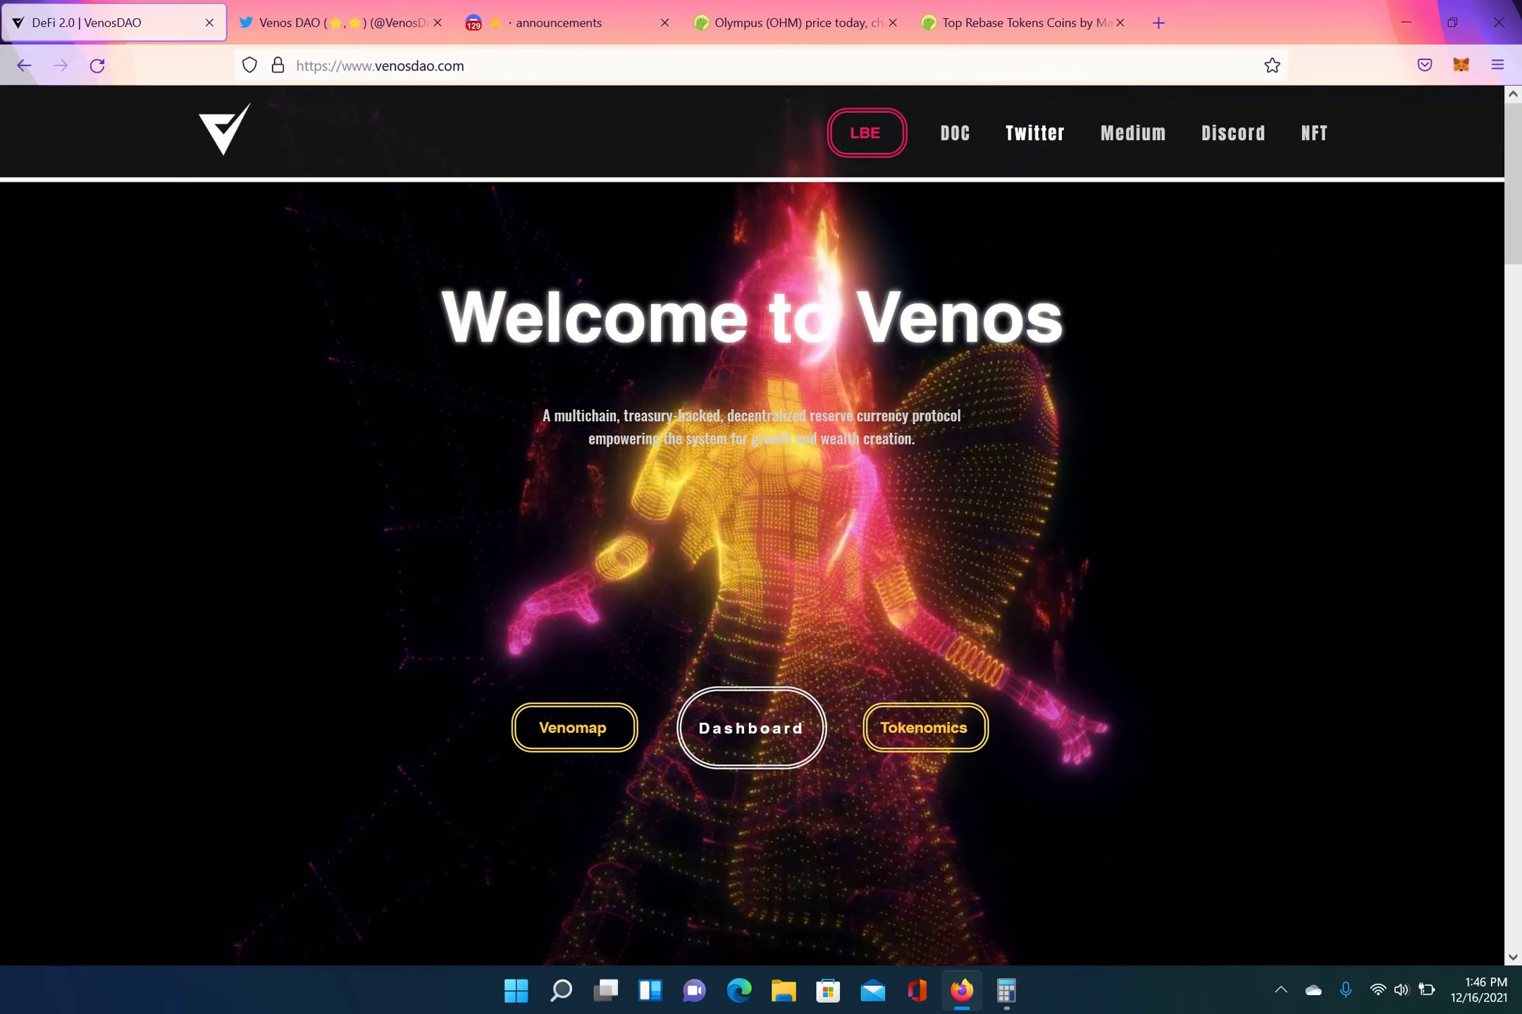
Switch to the Olympus (OHM) CoinGecko tab, priced at $395.76.
left_click(735, 4)
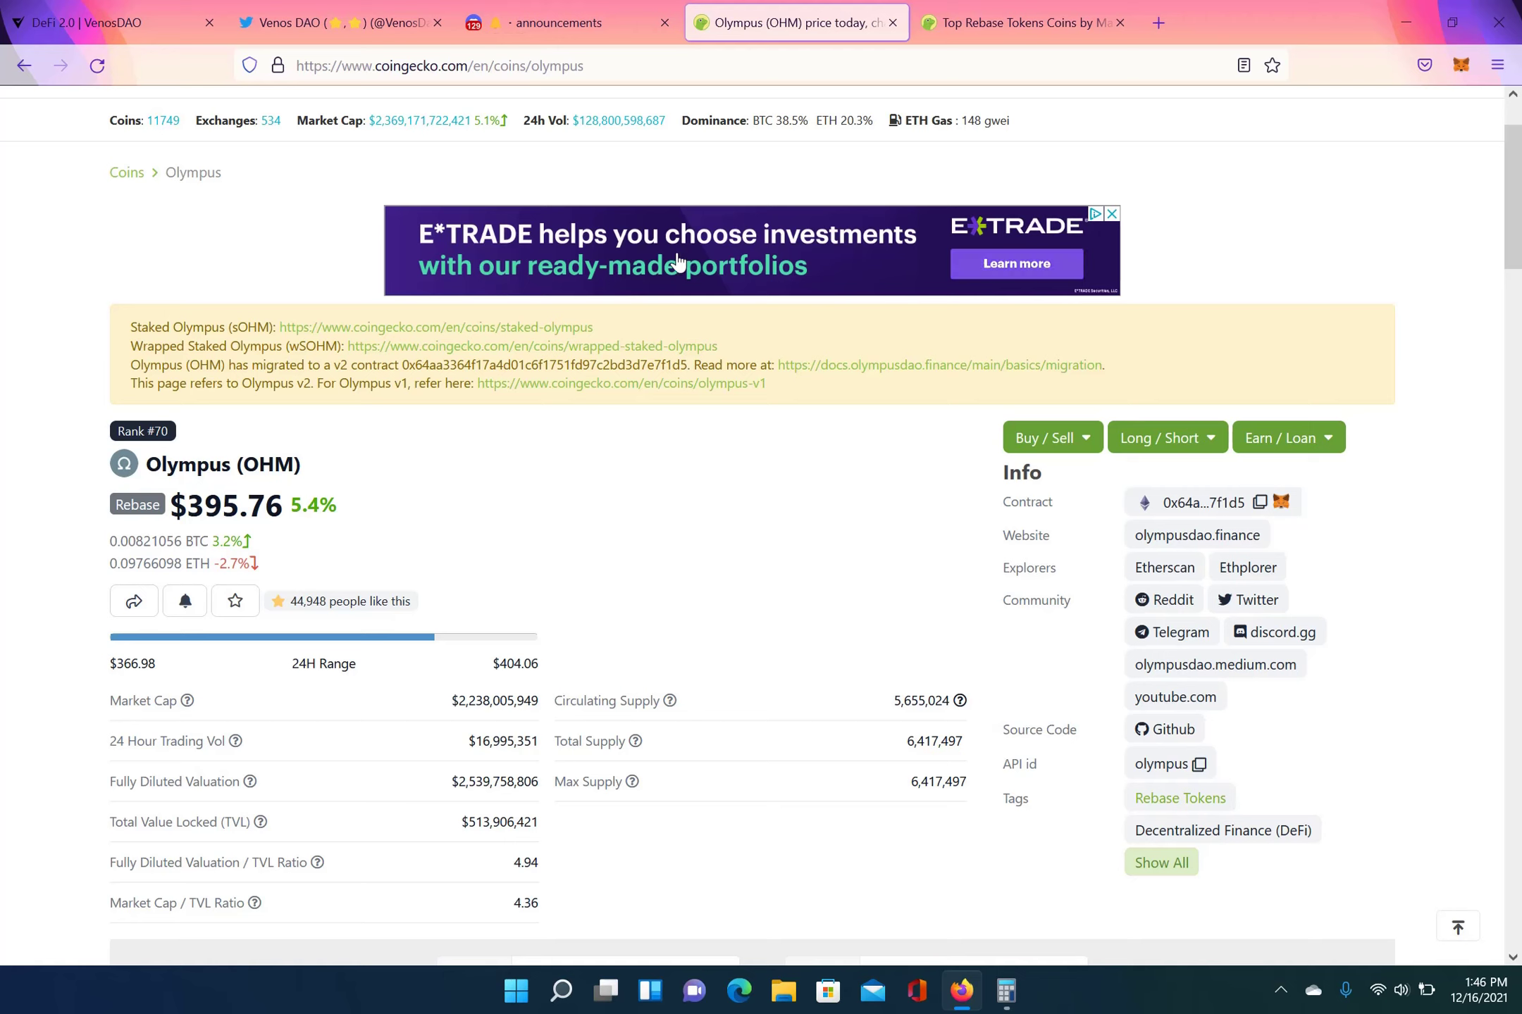
Review CoinGecko's Top Rebase Tokens ranking, then bring up the Venos DAO Twitter profile.
left_click(972, 22)
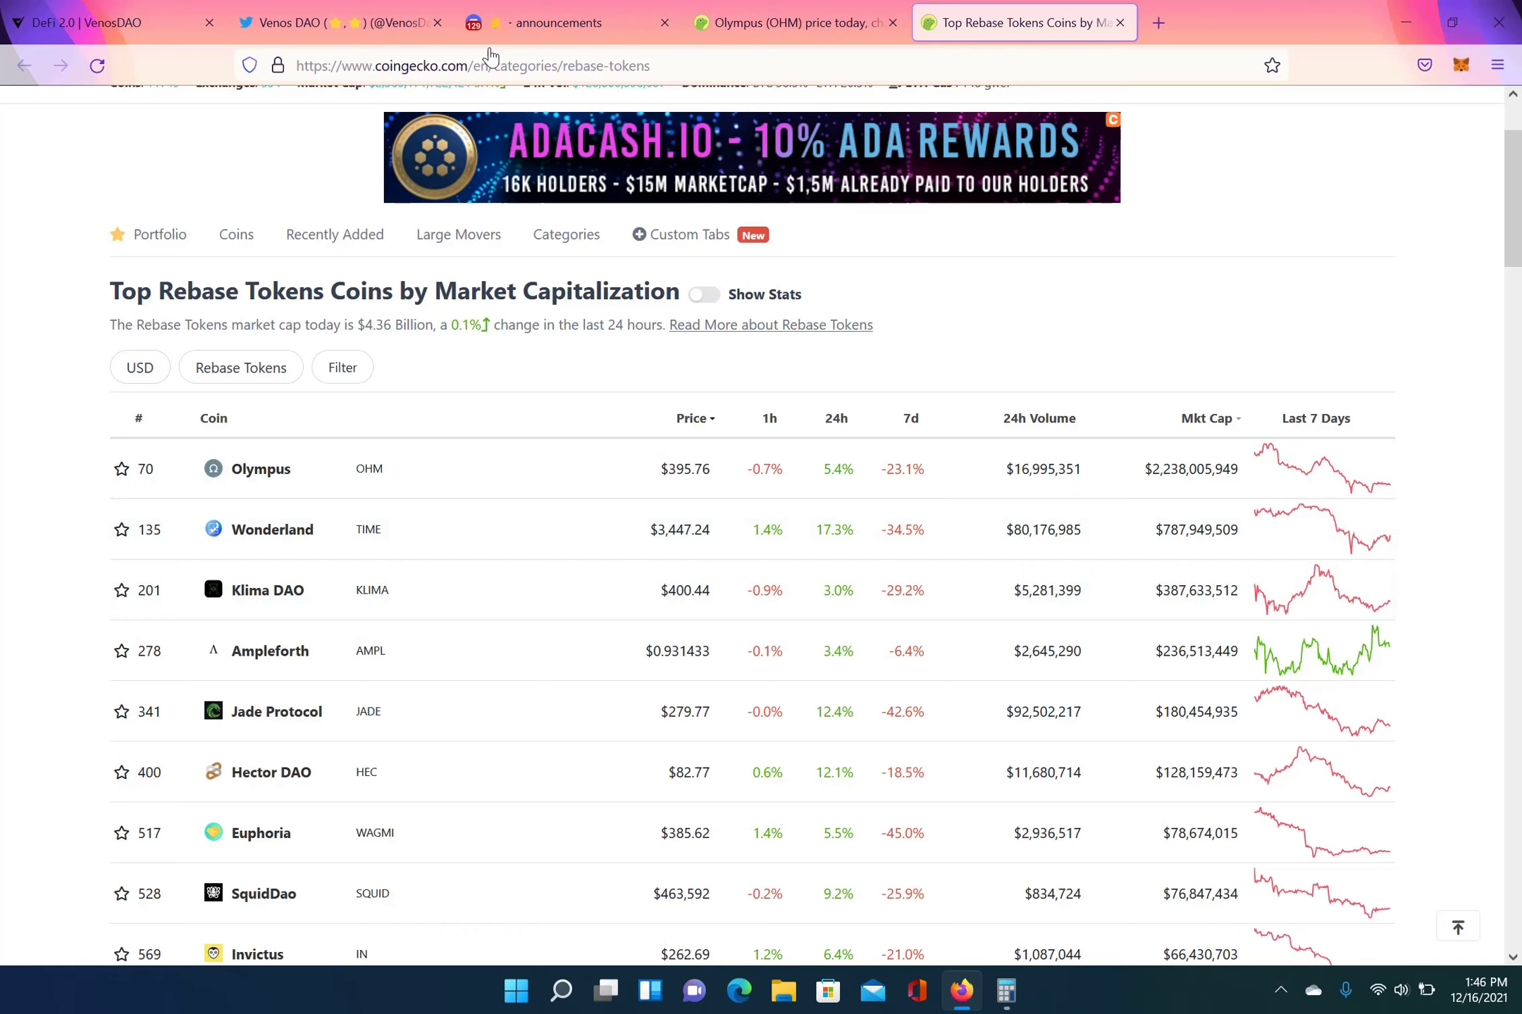
left_click(365, 23)
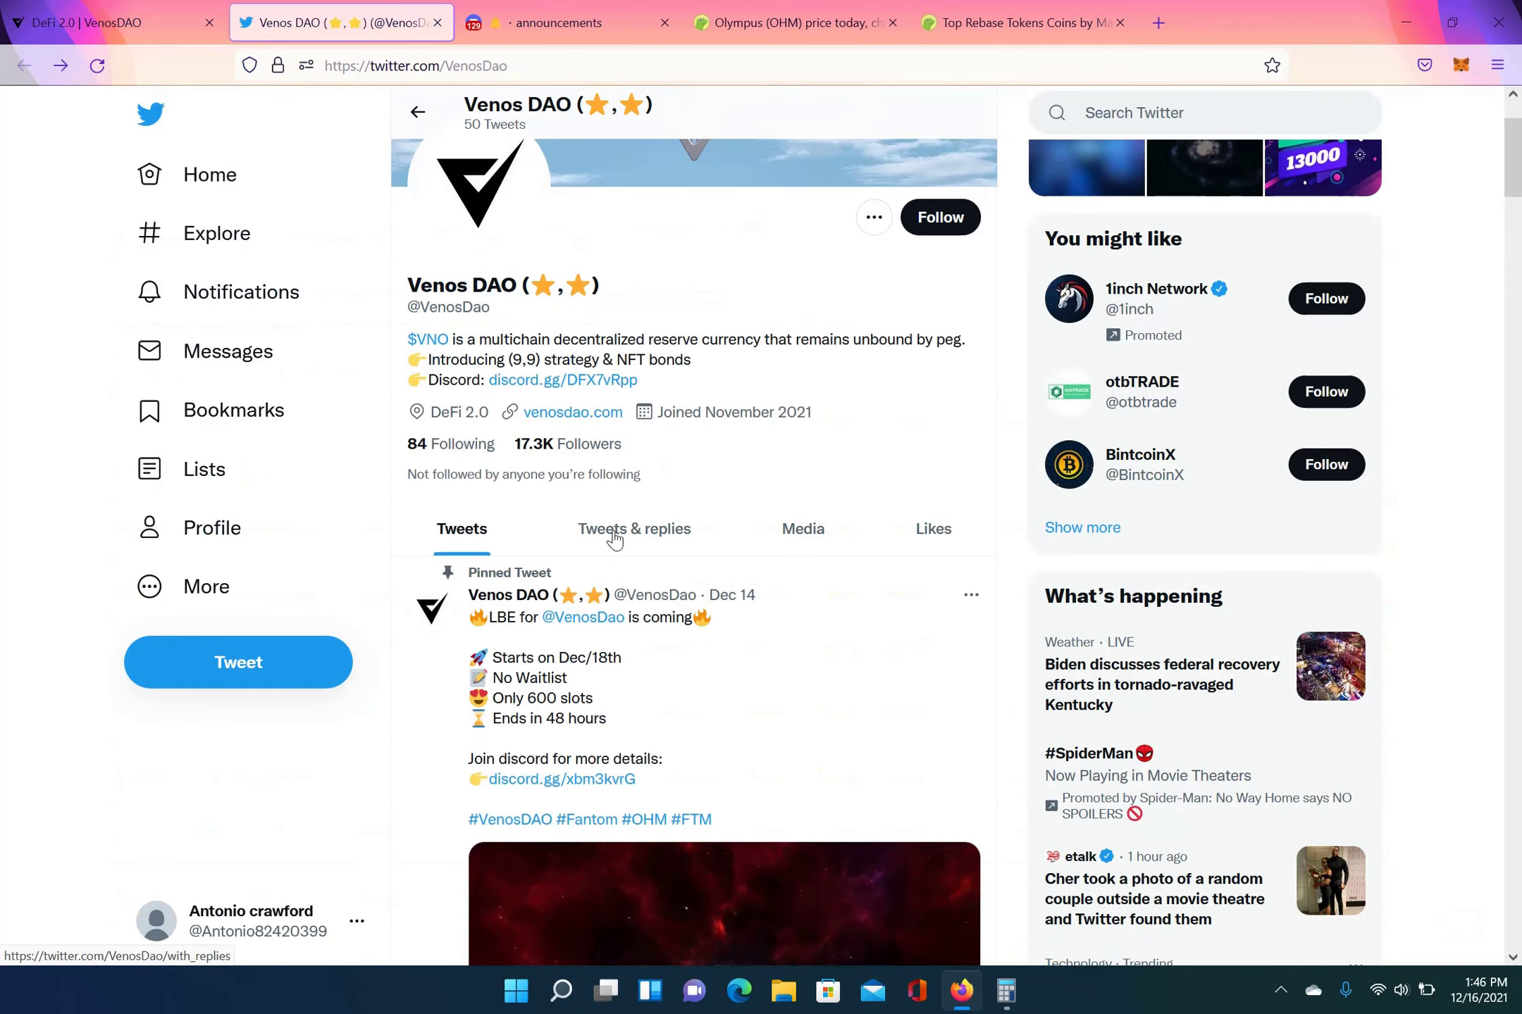
Open the pinned Venos DAO LBE tweet (Dec 18, 600 slots, 48 hours).
left_click(517, 638)
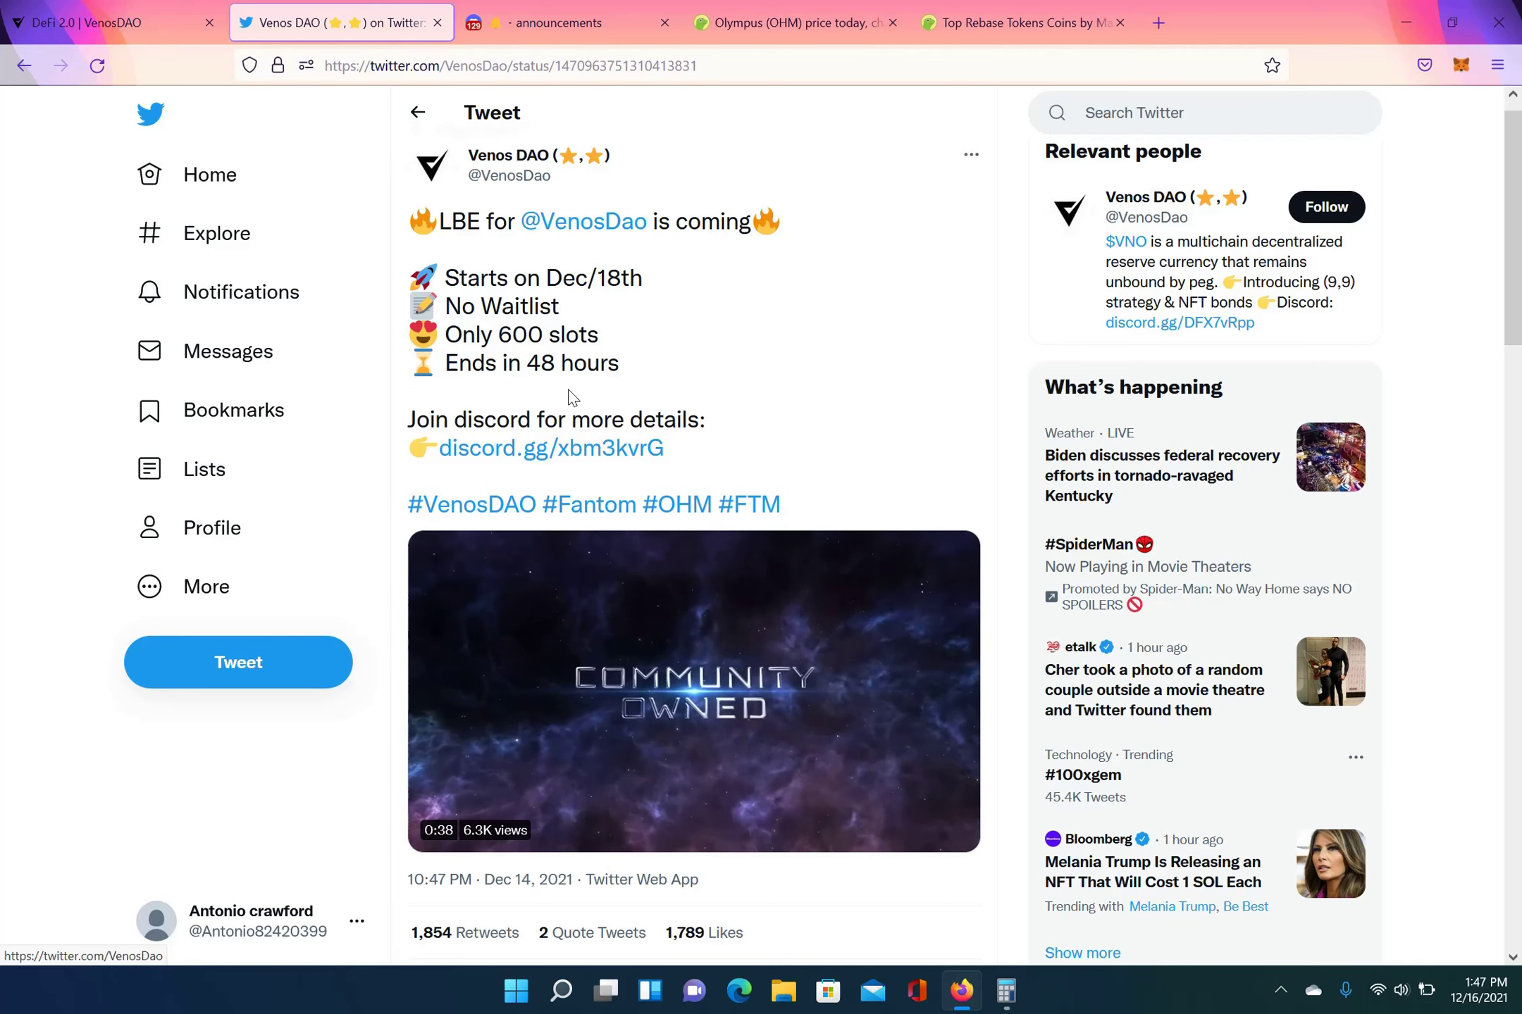
Read the Dec 18 LBE post in Discord announcements, then return to Top Rebase Tokens.
left_click(511, 19)
mouse_move(886, 176)
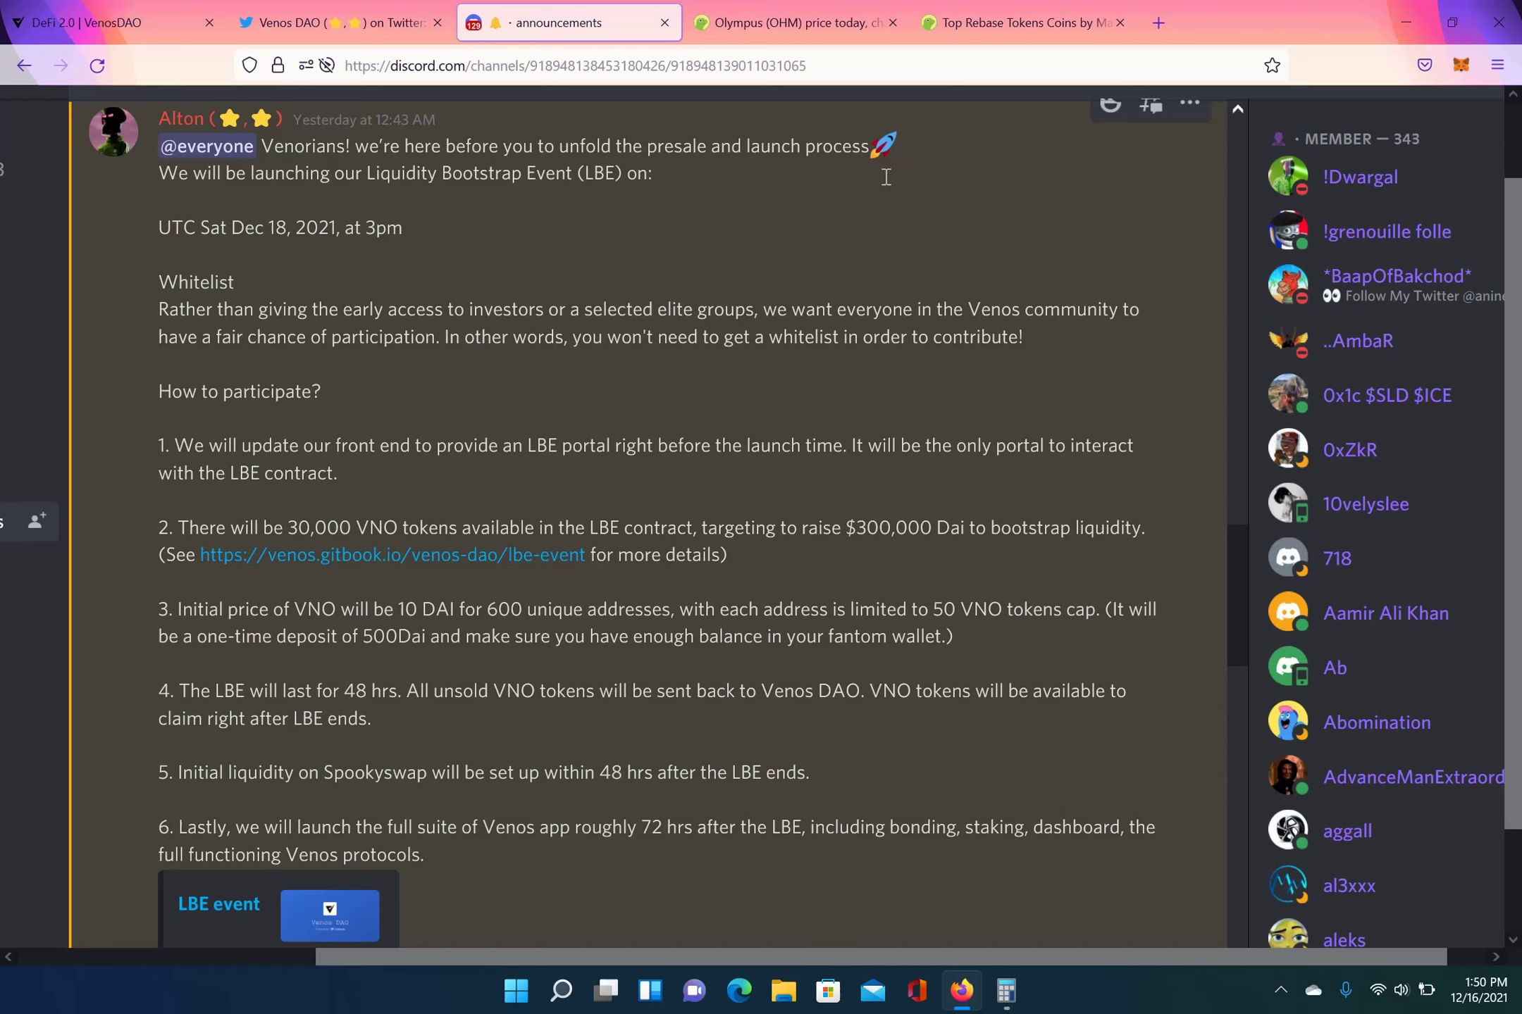
left_click(1010, 13)
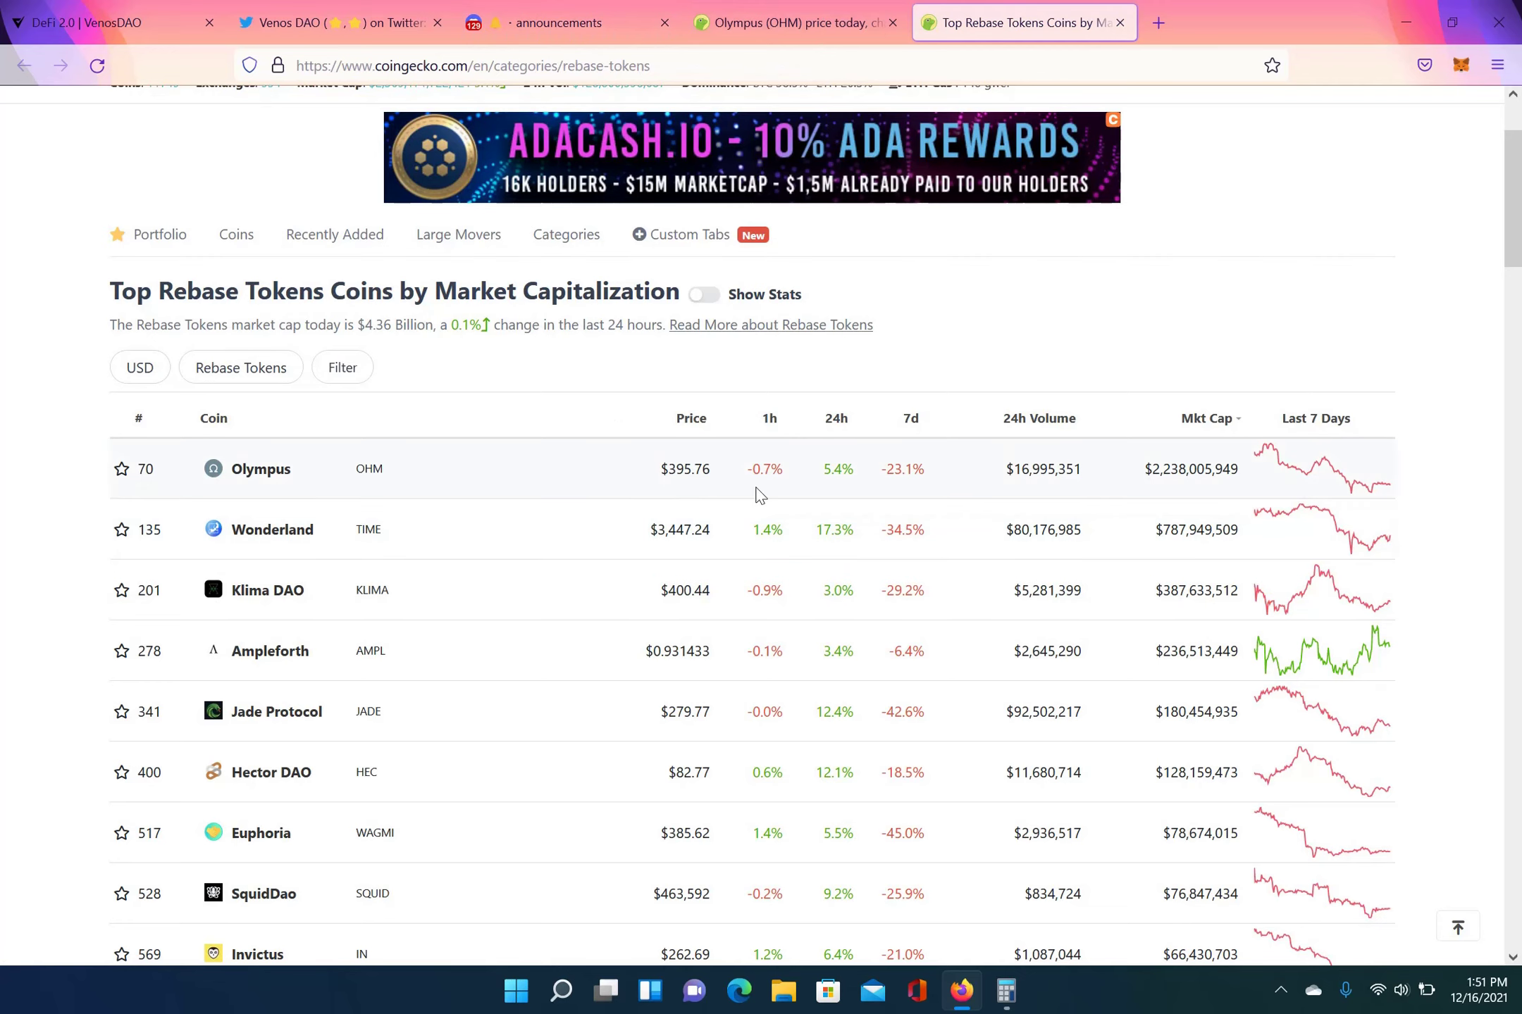